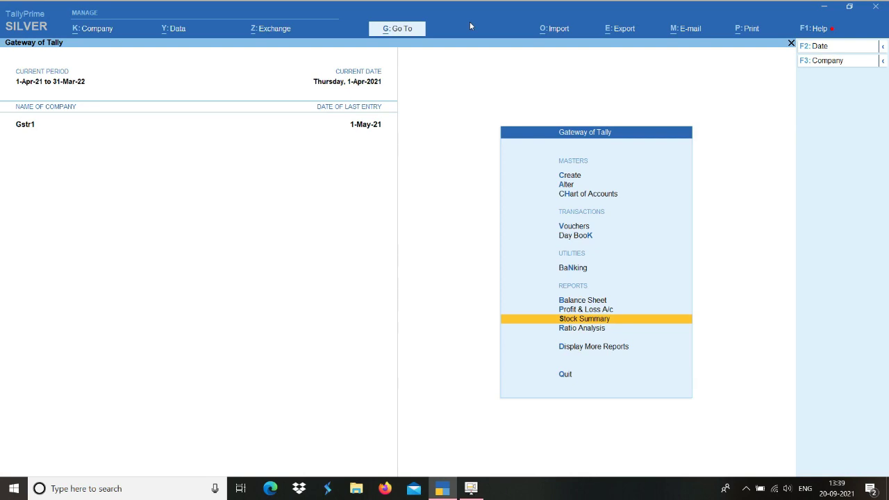
Open the Stock Summary, enable its opening balance, goods inwards and goods outwards columns, and leave the report without saving the view
key("Return")
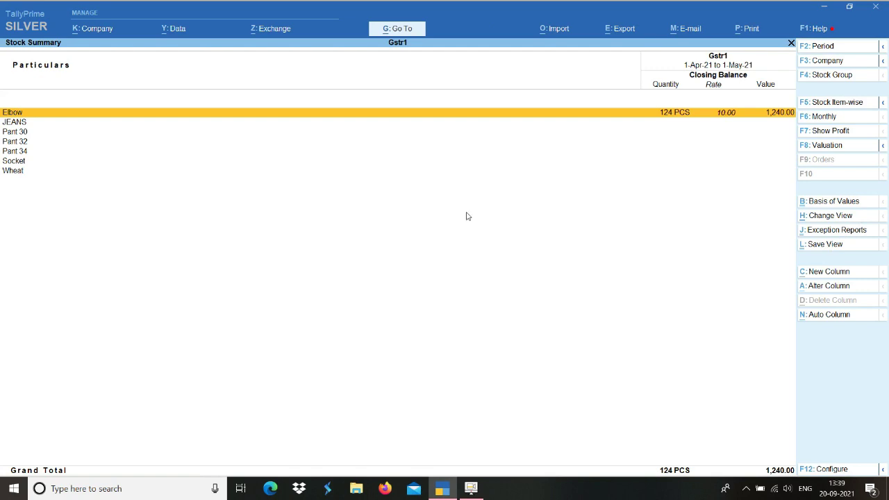
left_click(838, 470)
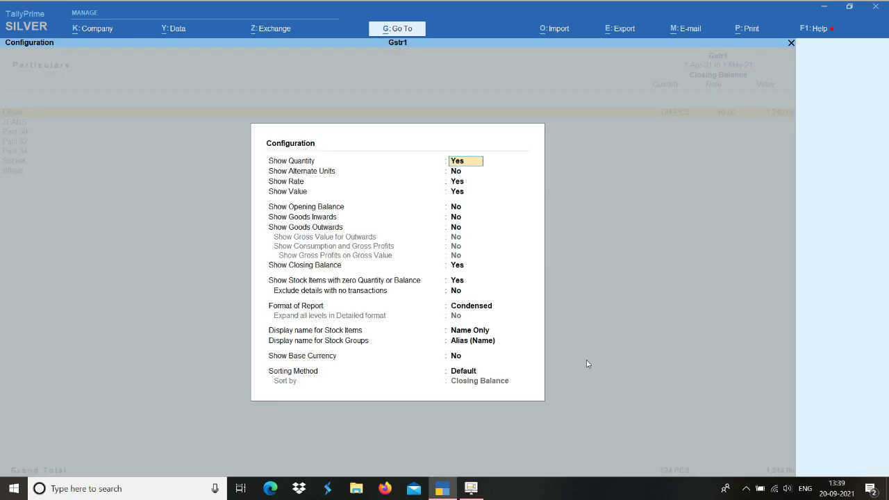
key("Down")
key("Down")
key("Down")
key("Down")
key("y")
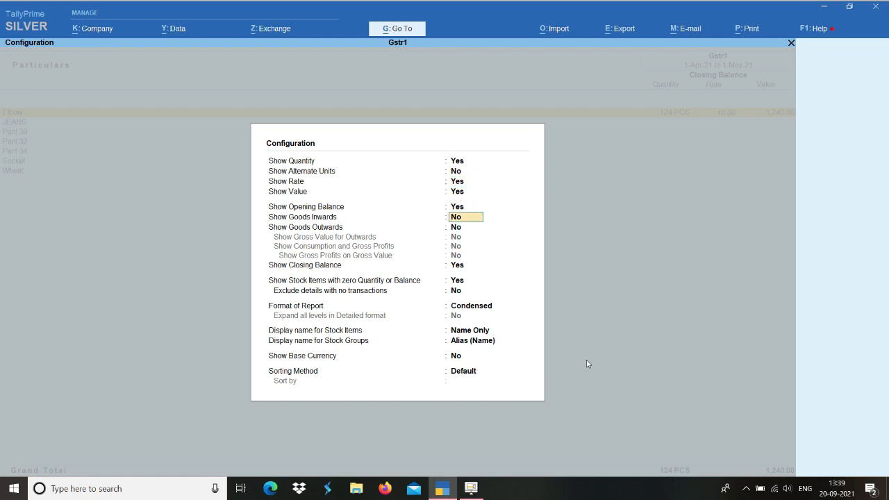
key("y")
key("y")
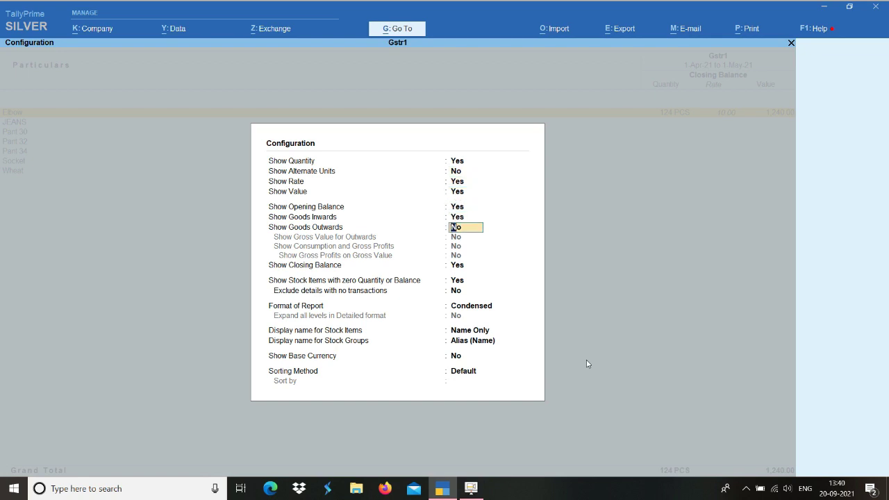
key("Return")
key("Down")
key("Down")
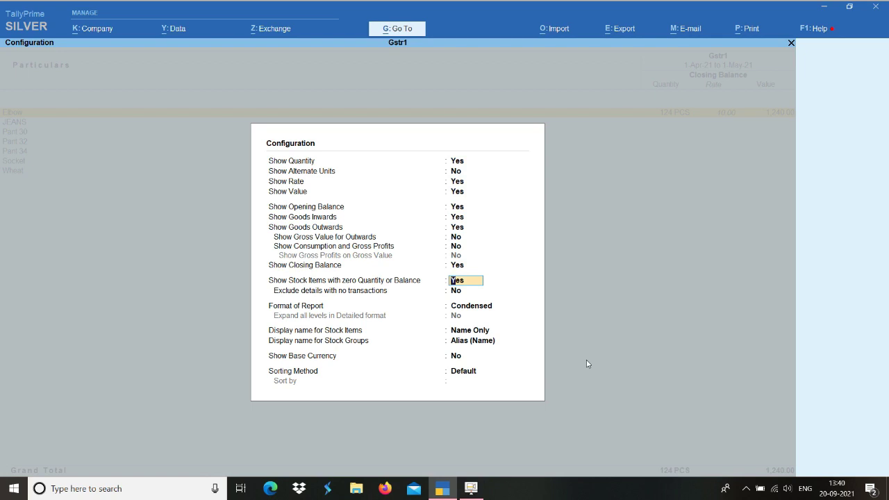
key("ctrl+a")
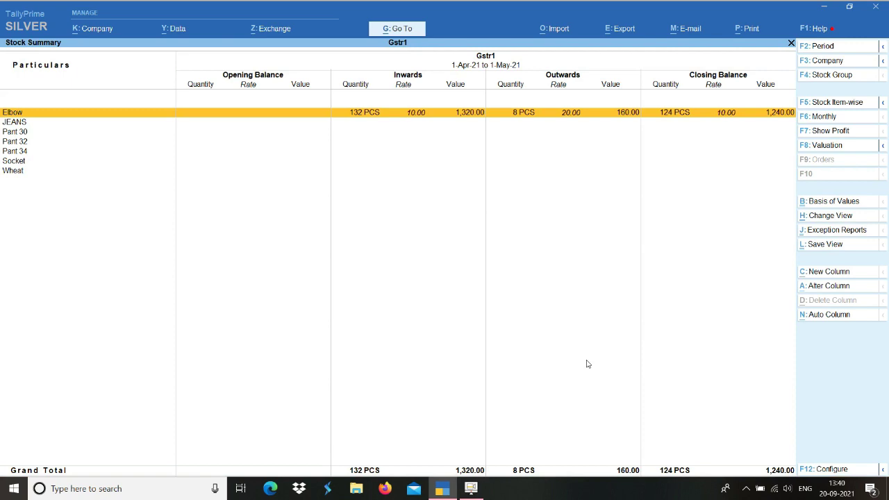
key("Escape")
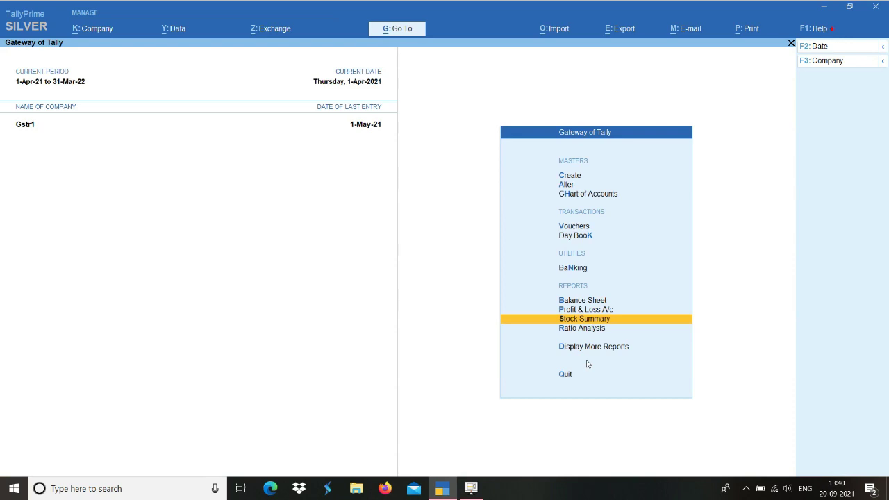
Reopen the Stock Summary and configure Show Opening Balance, Show Goods Inwards and Show Goods Outwards to Yes
key("Return")
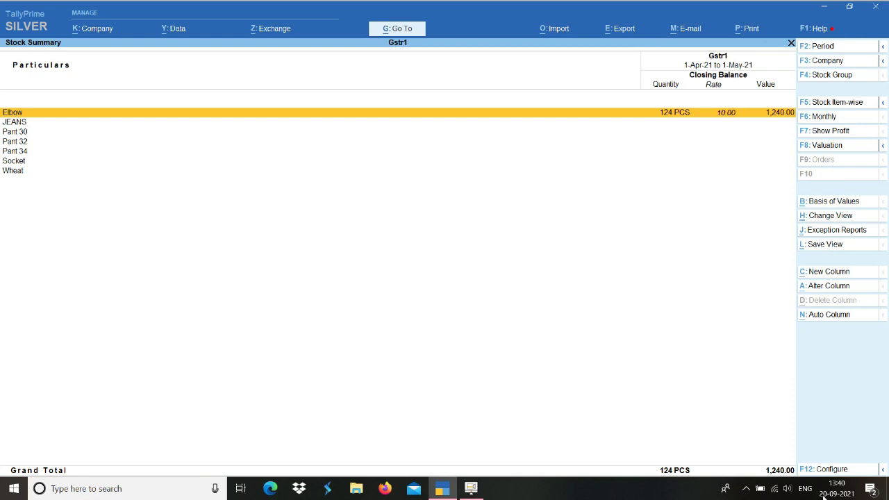
left_click(836, 471)
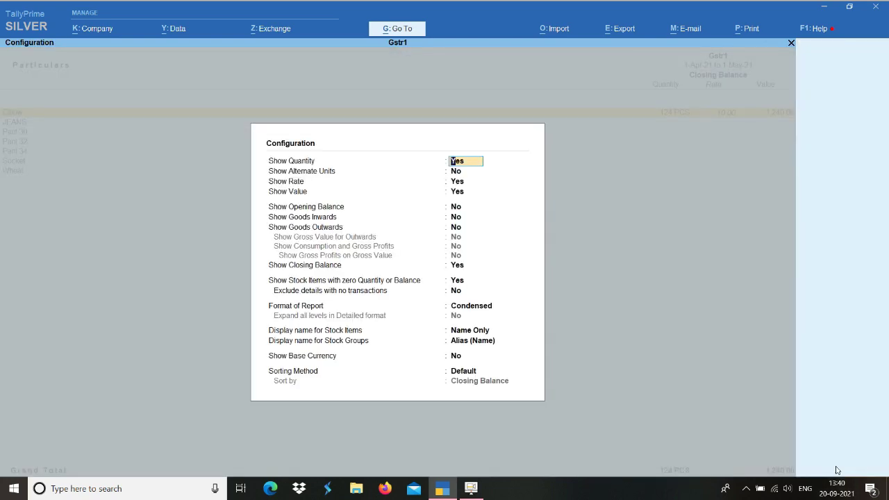
key("Down")
key("Down")
key("Down")
key("Down")
key("y")
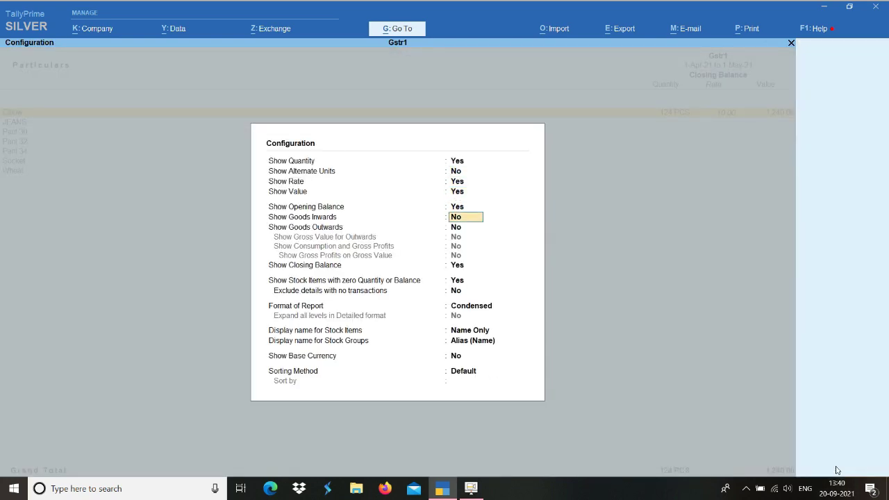
key("Down")
key("Up")
key("y")
key("Return")
key("y")
key("Return")
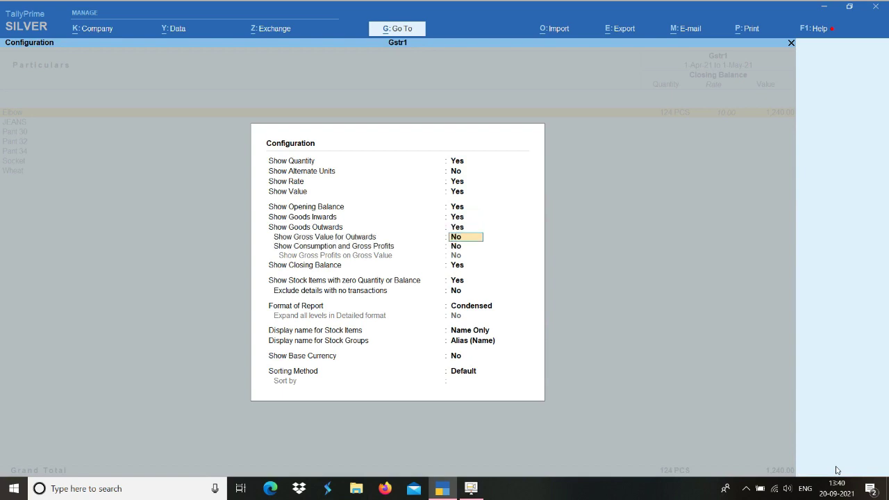
key("Down")
key("Down")
key("ctrl+a")
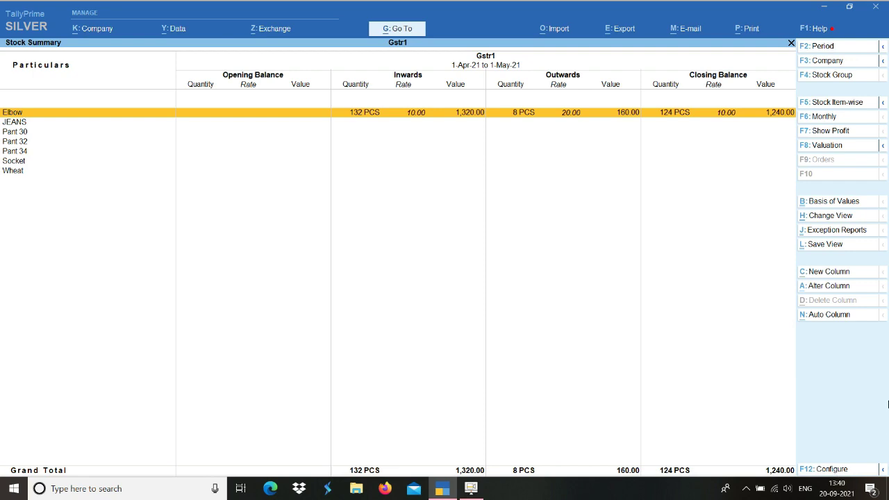
Save the layout as the default view "Stock Summary - My View", replacing the existing view, and reopen the report
left_click(842, 249)
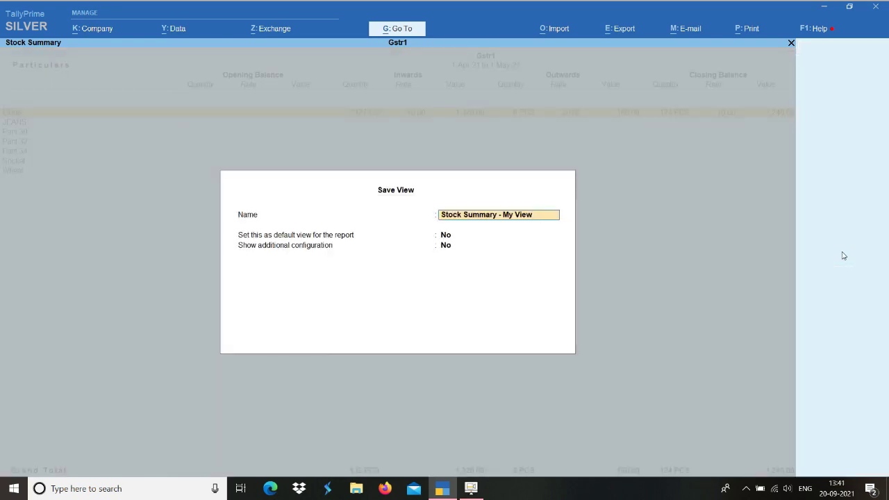
key("Return")
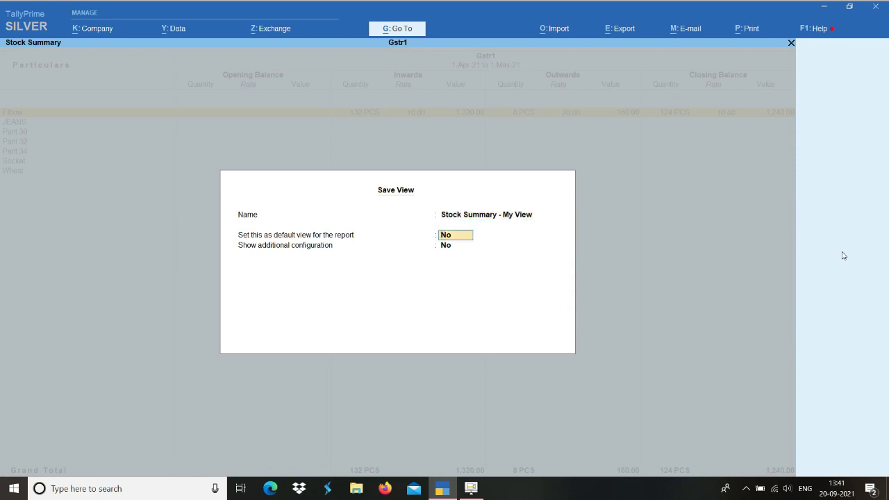
type("y")
key("Return")
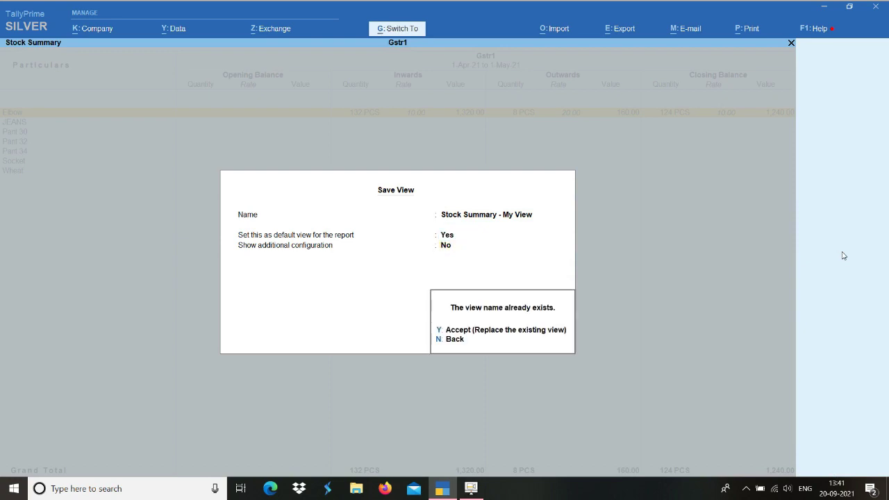
key("y")
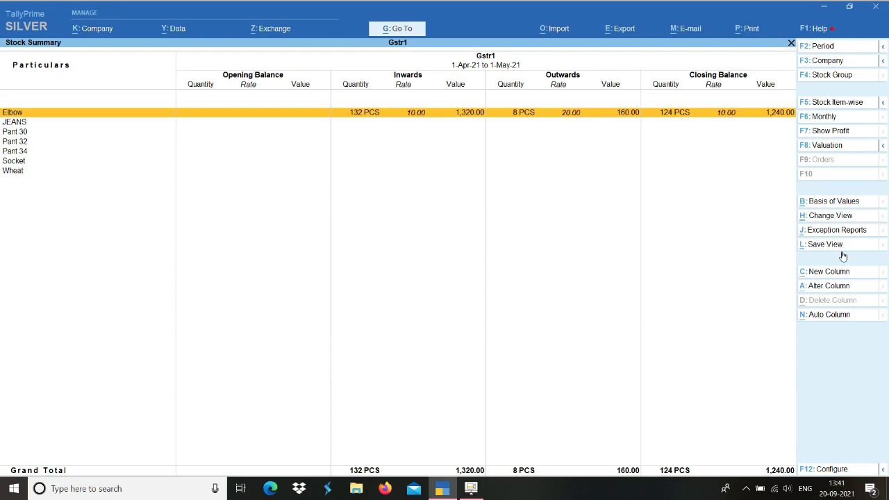
key("Escape")
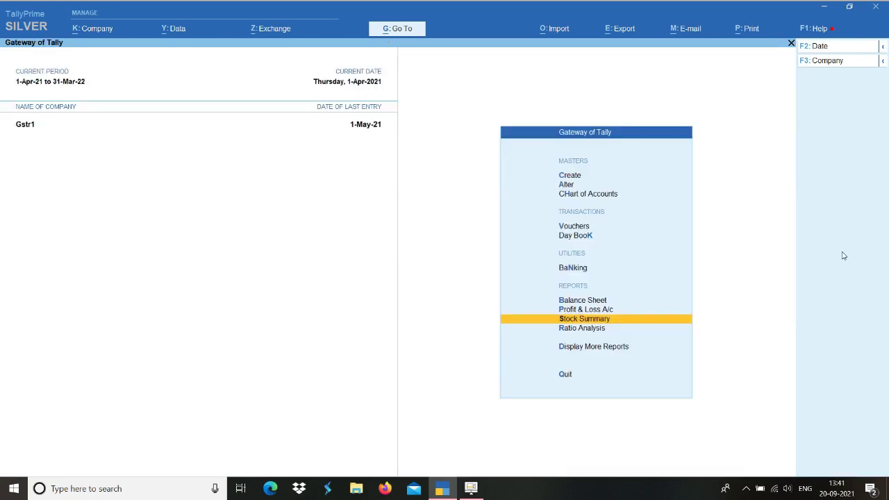
key("Return")
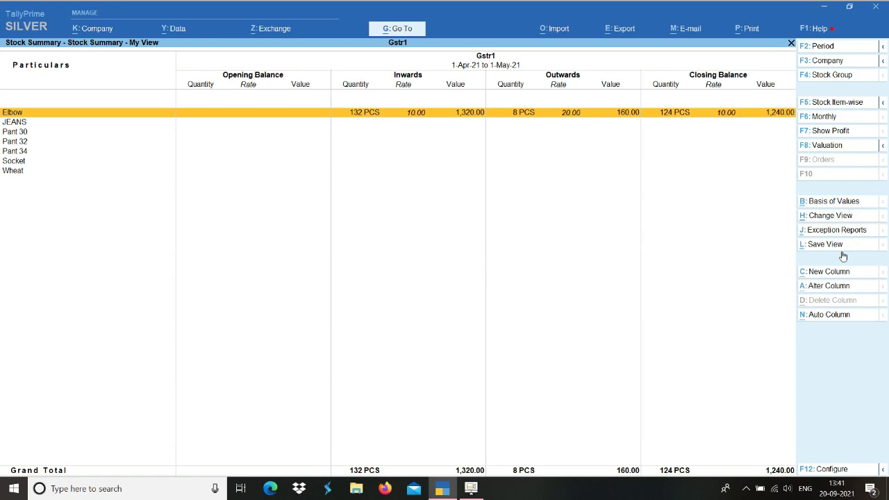
Save "Stock Summary - My View" again with the default view option set to No, and reopen the Stock Summary
left_click(842, 250)
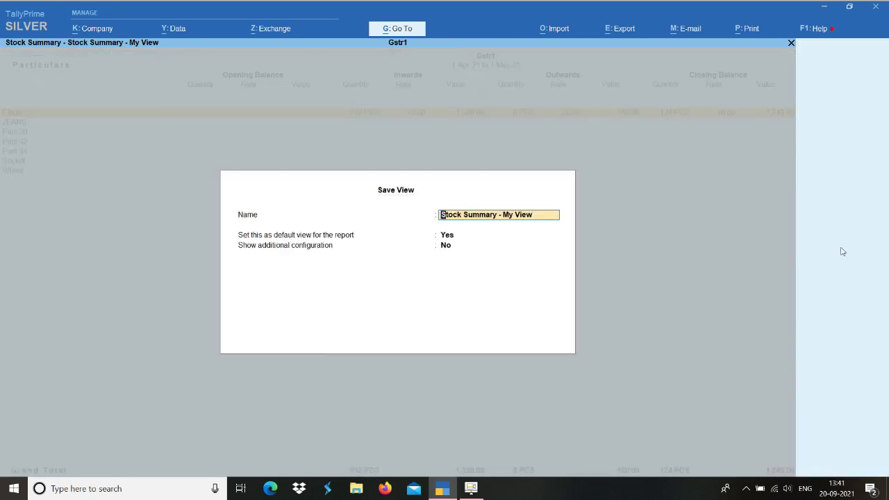
key("Return")
key("n")
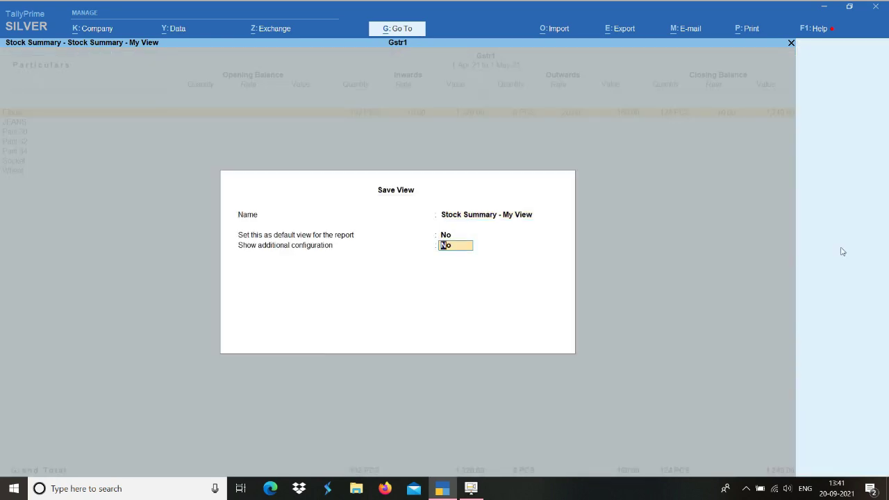
key("Return")
key("Escape")
key("Return")
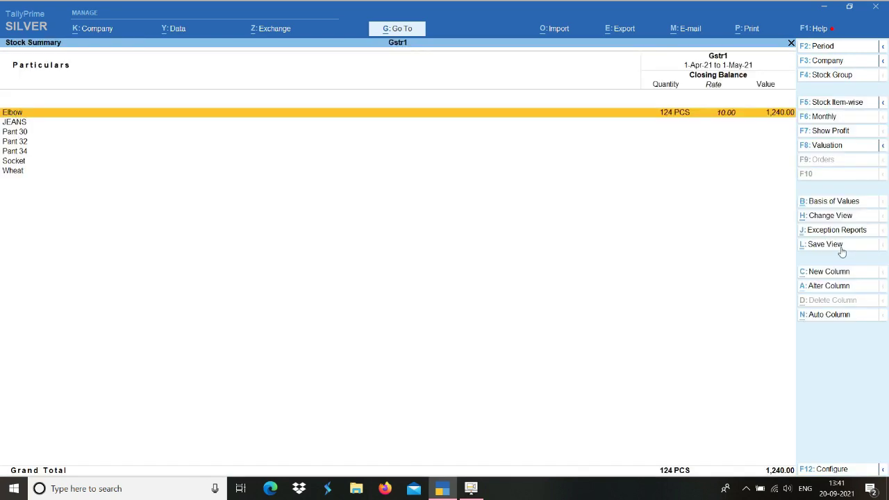
Show the profit columns in the Stock Summary, and reopen the report without saving them
left_click(827, 138)
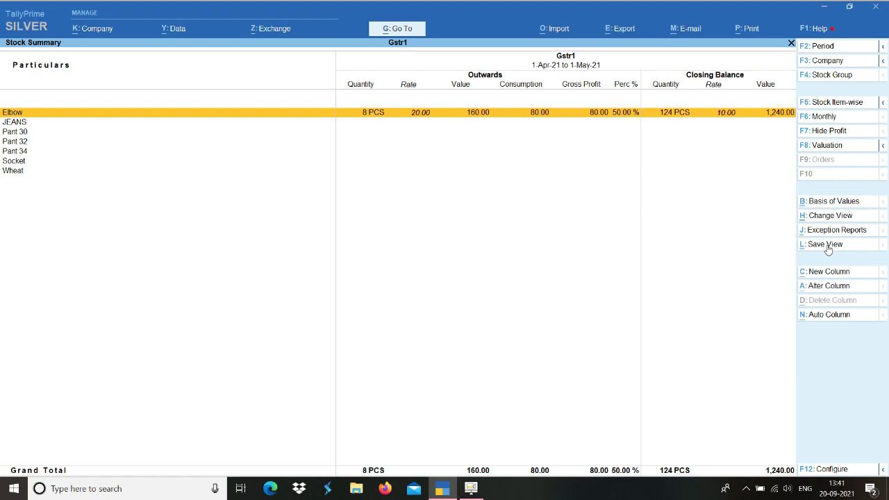
key("Escape")
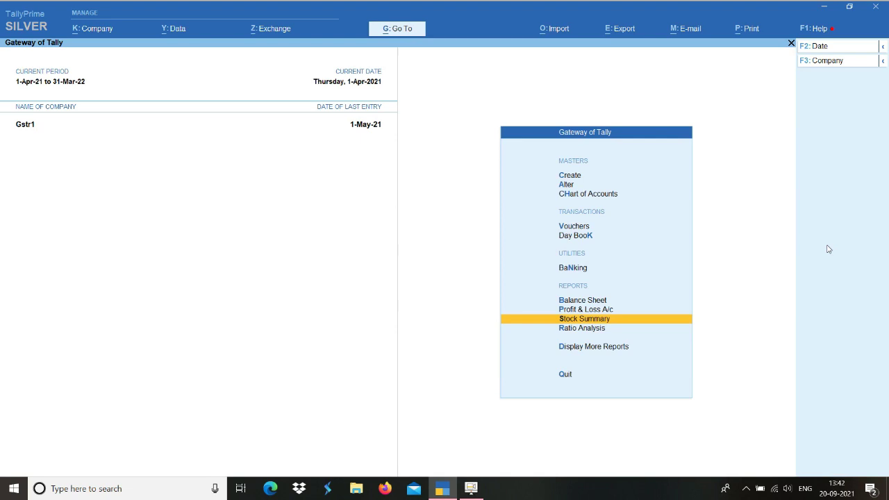
key("Return")
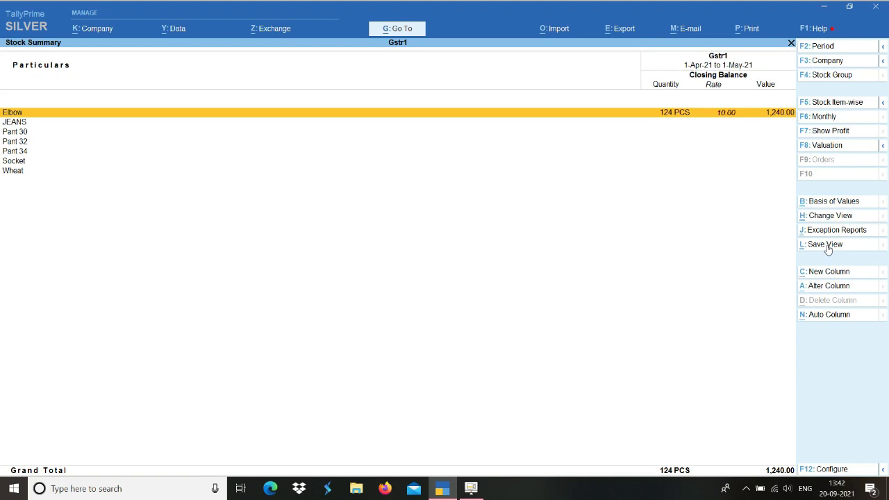
Configure the Stock Summary to show the opening balance, goods inwards and goods outwards alongside the closing balance
left_click(833, 470)
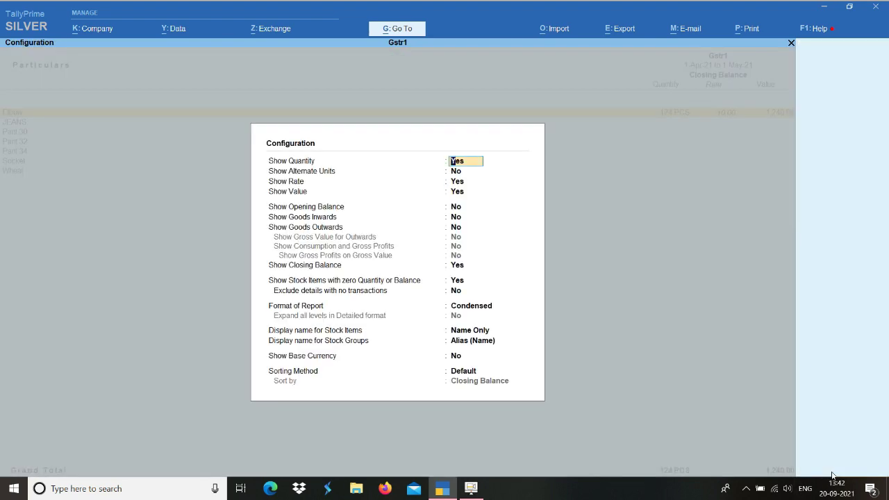
key("Down")
key("Down")
key("Down")
key("Down")
type("y")
key("Return")
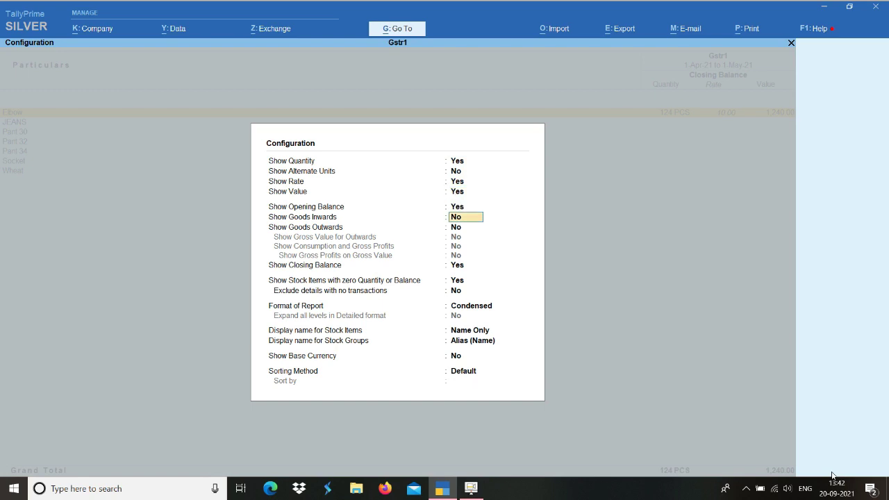
key("Down")
key("Up")
type("y")
key("Return")
type("y")
key("Return")
key("Down")
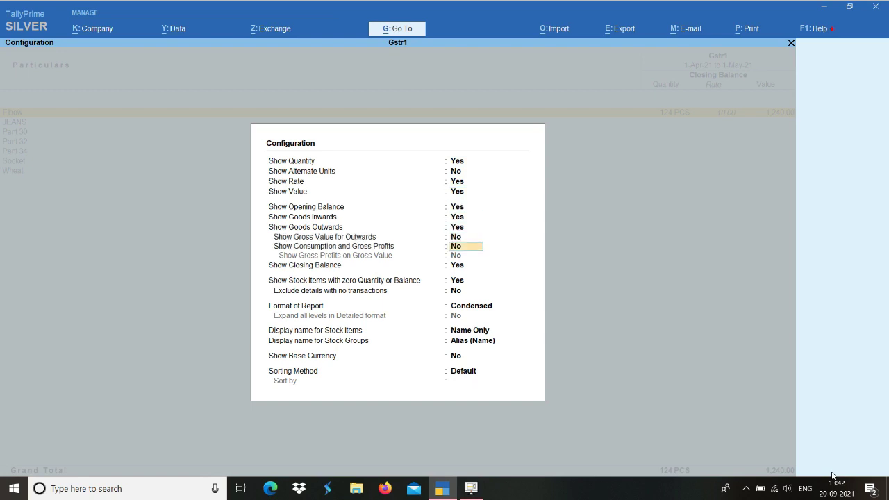
key("Down")
key("Down")
key("ctrl+a")
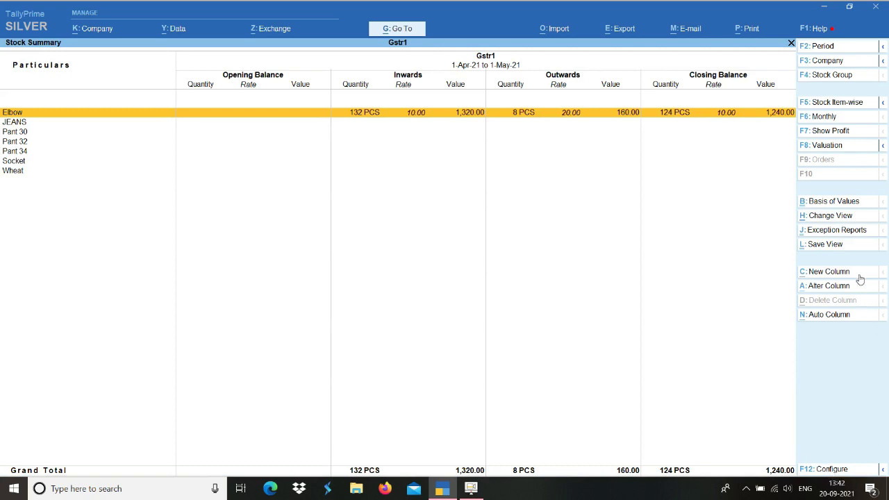
Save the current Stock Summary layout as a view named "Stock 1", keeping the default view option at No
left_click(855, 247)
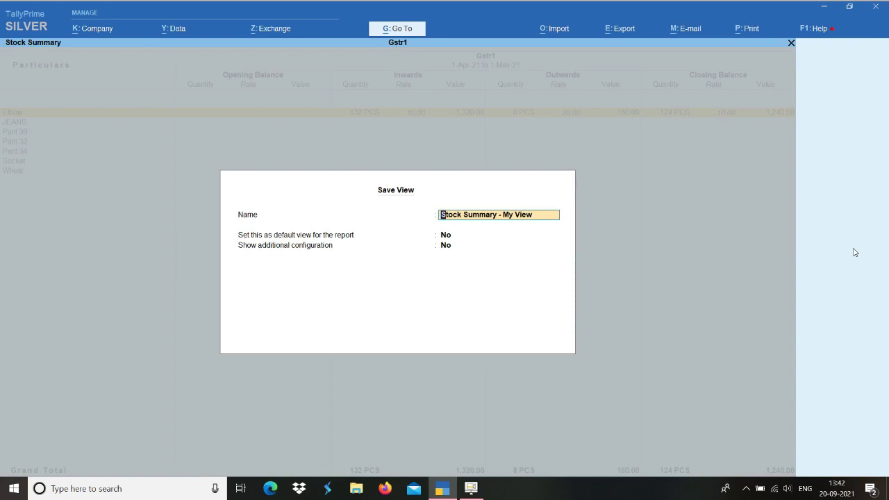
type("Stock 1")
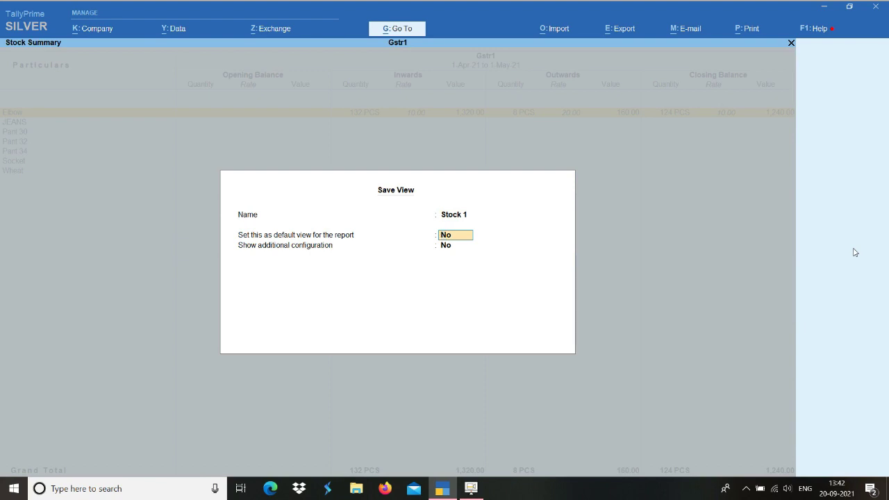
key("Return")
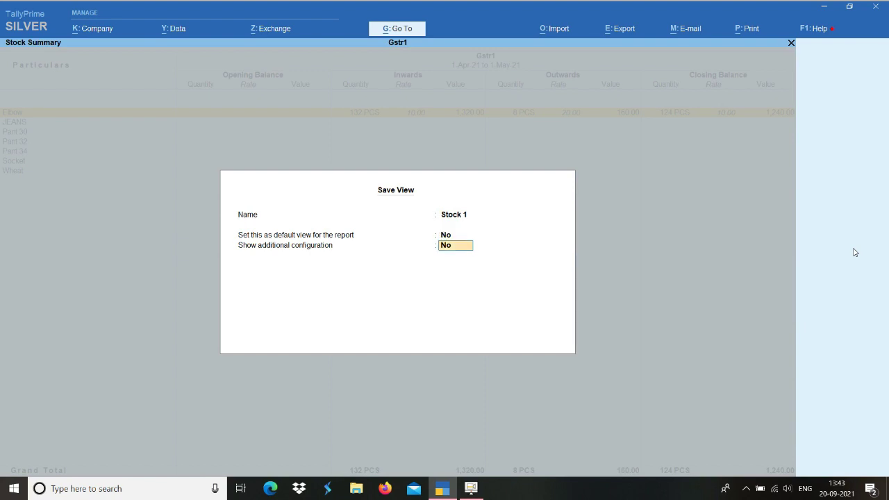
key("Return")
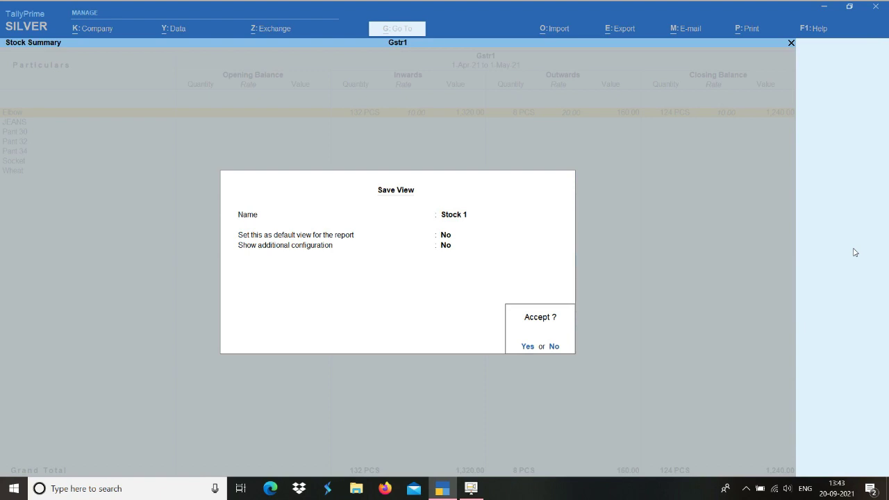
key("Return")
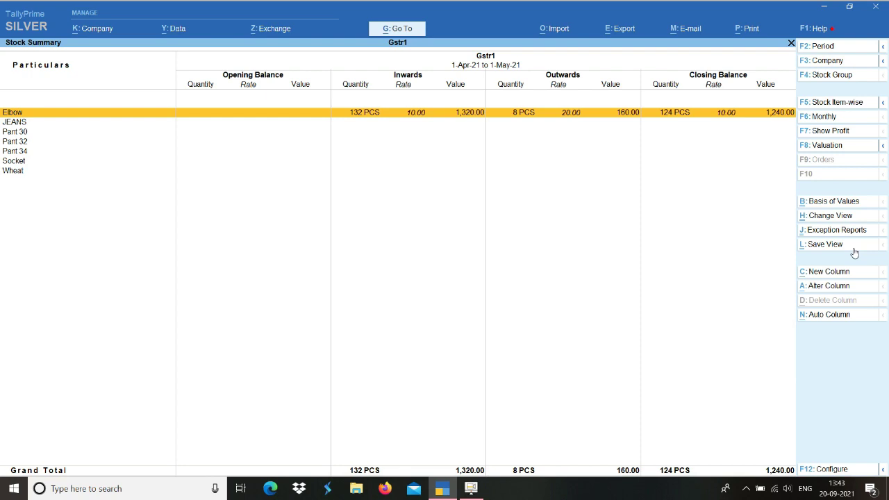
Reopen the Stock Summary to check which columns it shows by default, and return to the Gateway of Tally
key("Escape")
key("Return")
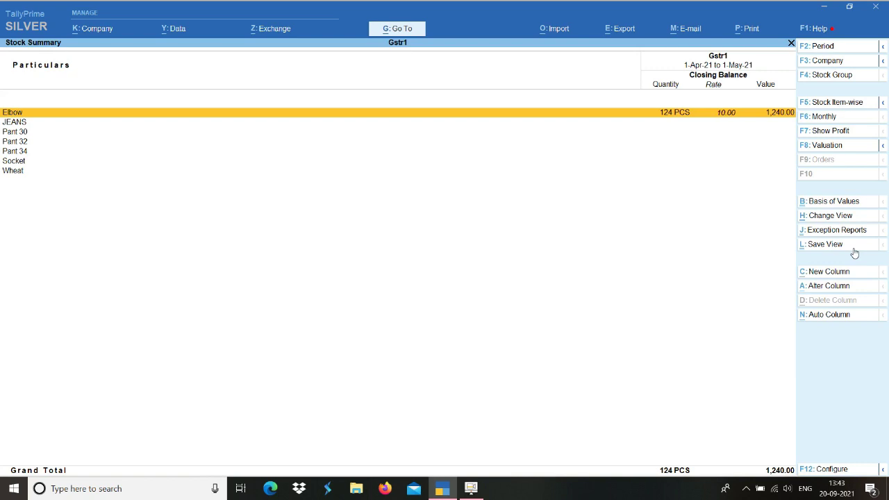
key("Escape")
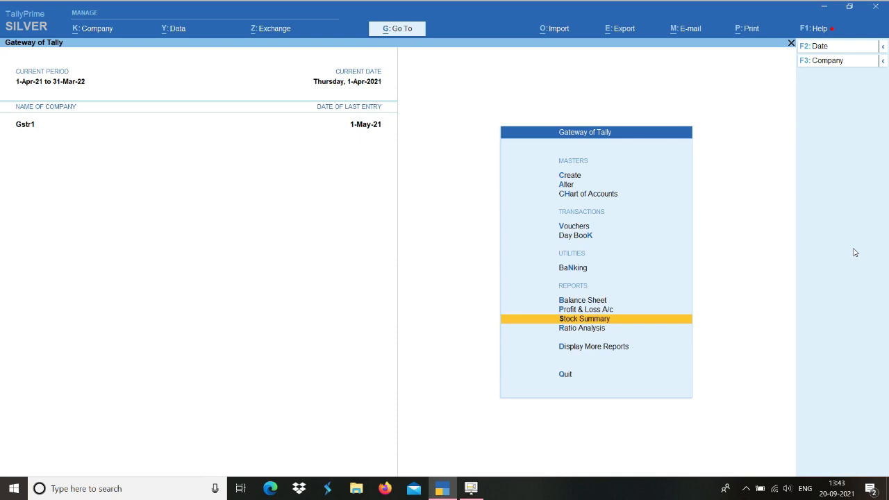
Open the saved view "Stock 1" to check its Stock Summary columns, and return to the Gateway of Tally
key("alt+g")
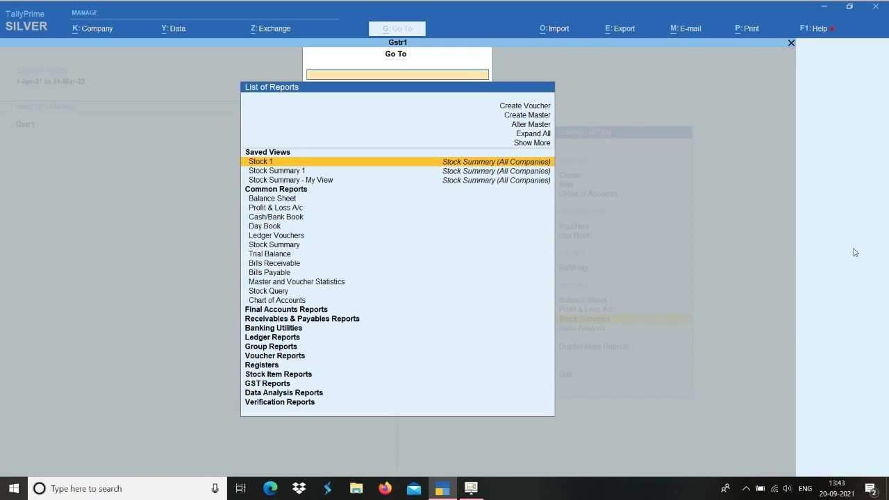
key("Return")
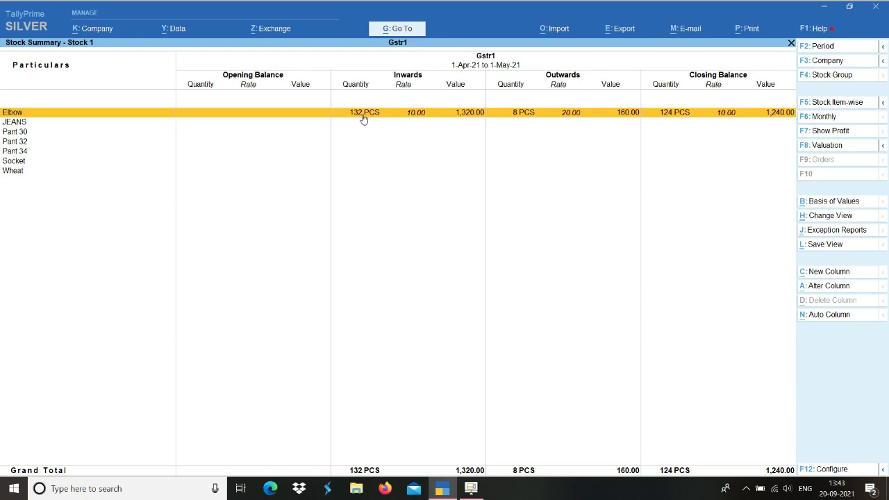
key("Escape")
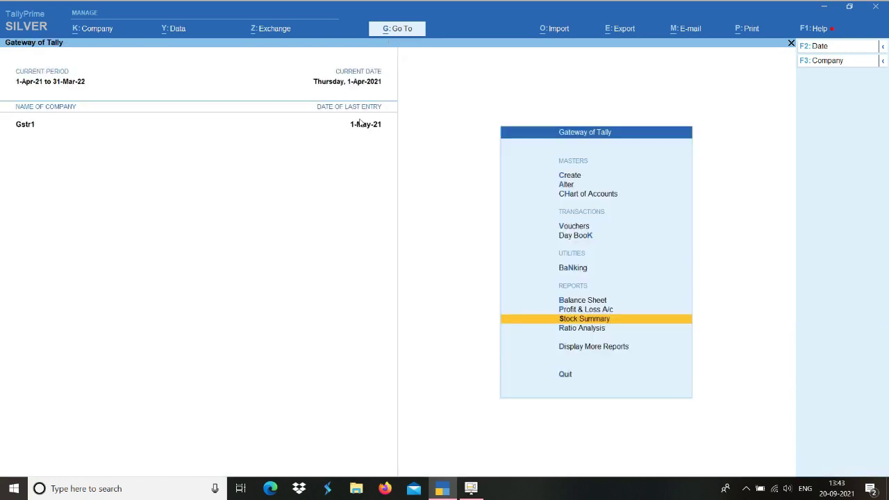
Open the Elbow purchase voucher No. 4 from the Purchase Register for alteration
key("d")
key("a")
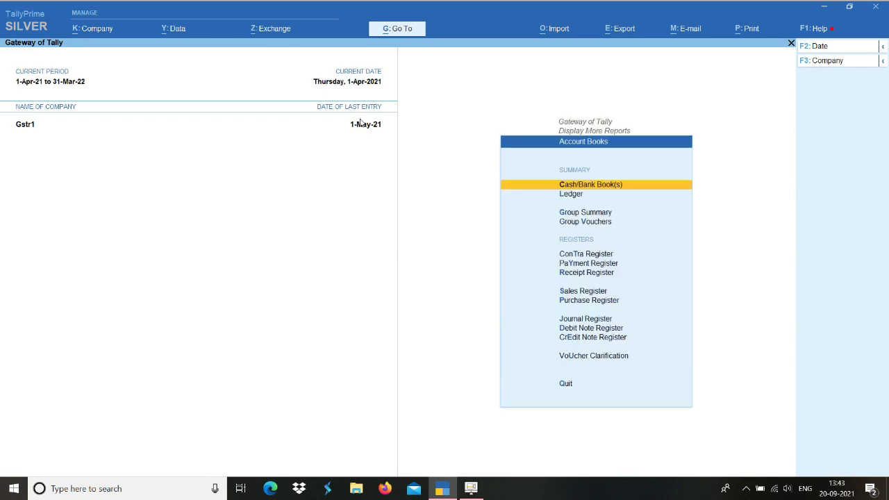
key("p")
key("Return")
key("Return")
key("Return")
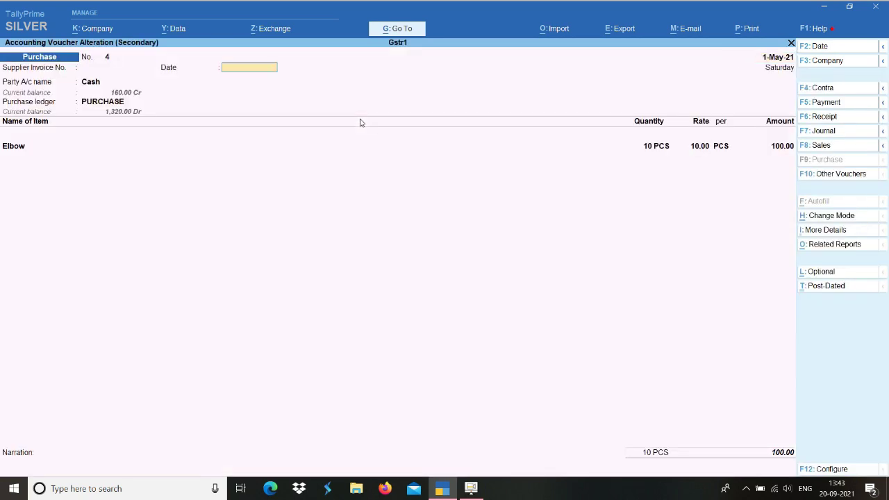
Set the Elbow quantity in the purchase voucher to 12 PCS, save it and leave the Purchase Register
key("Return")
key("Return")
key("Return")
key("Return")
key("Return")
key("Return")
key("Return")
key("Return")
key("Return")
key("Return")
key("Return")
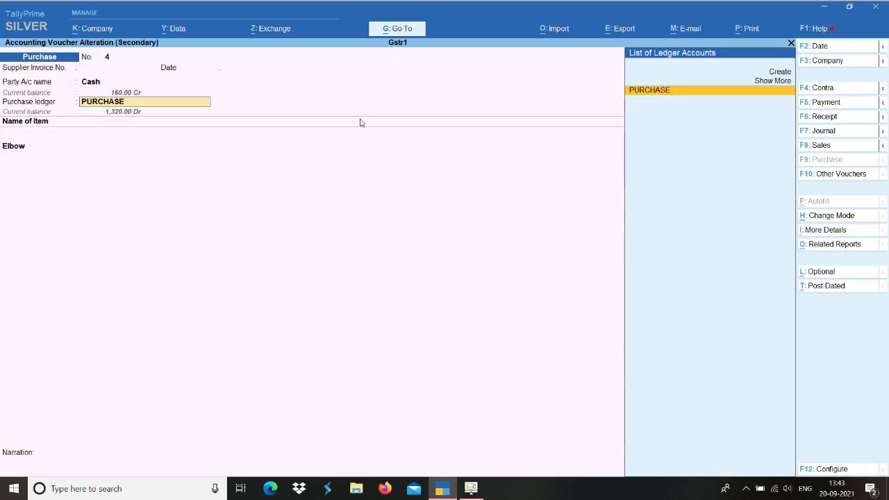
key("Return")
key("Return")
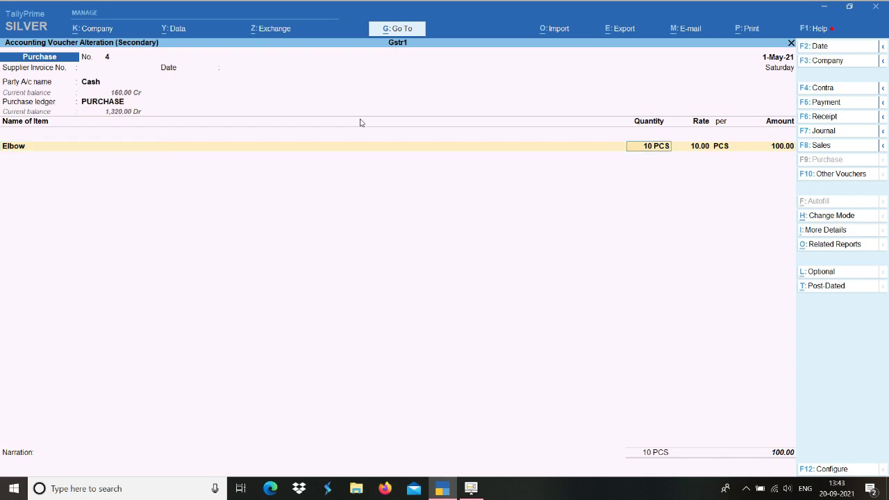
type("12")
key("Return")
key("ctrl+a")
key("Escape")
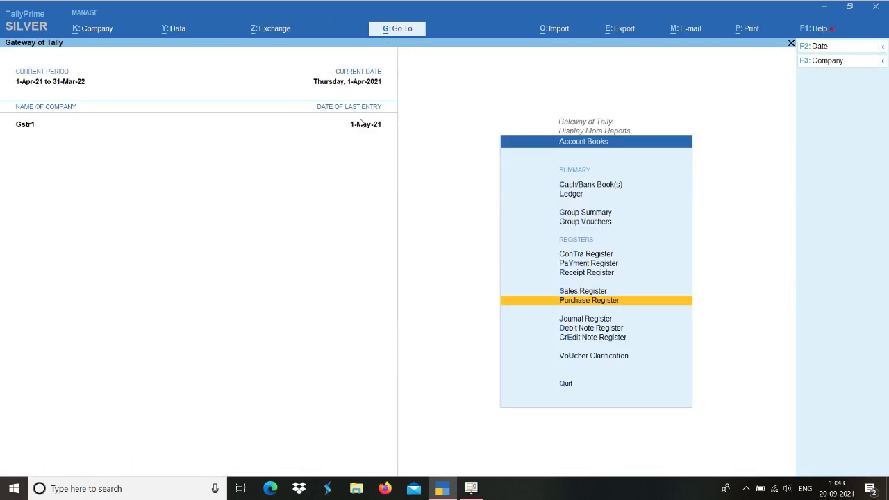
Reopen the saved view "Stock 1" to check the Elbow inward and closing quantities, and go back to the Gateway of Tally
key("alt+g")
key("Return")
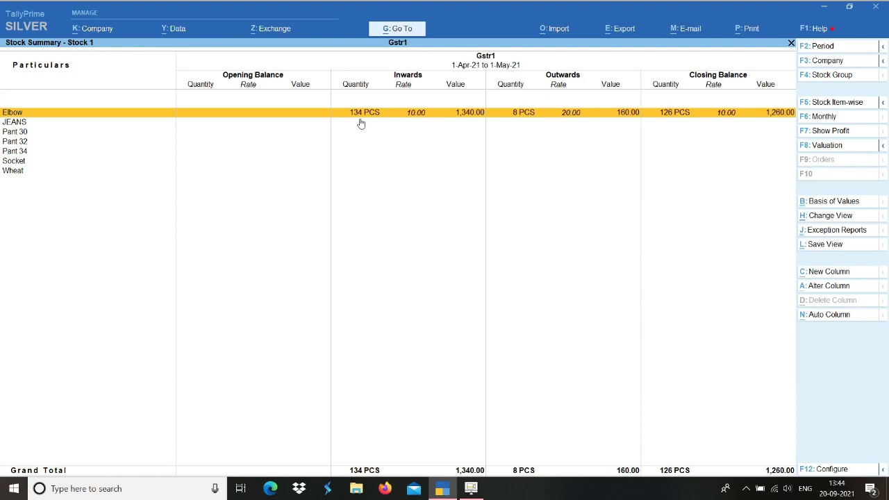
key("Escape")
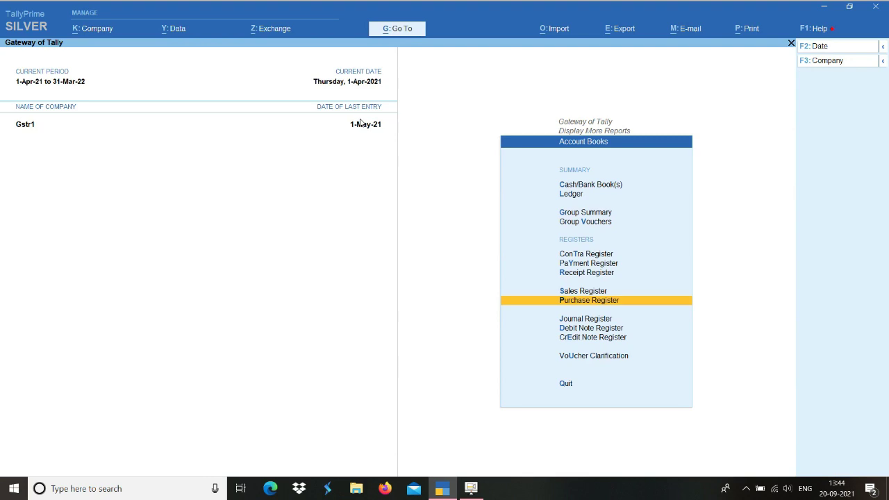
key("Escape")
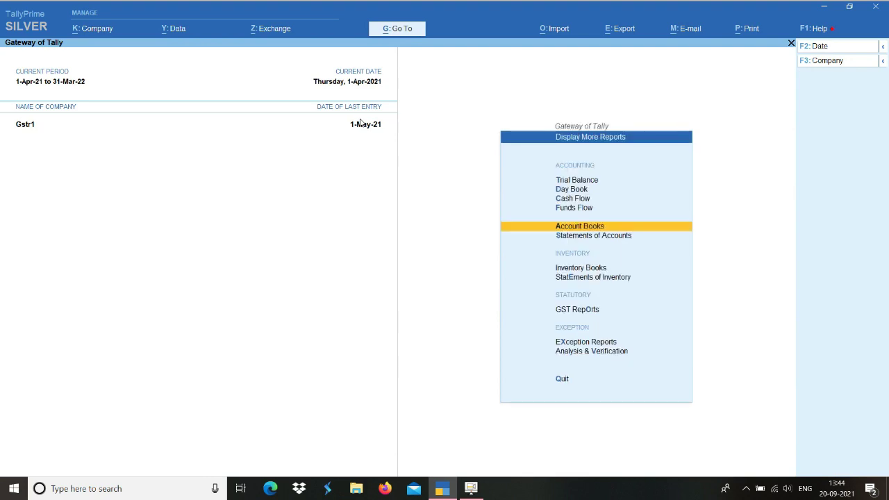
key("Escape")
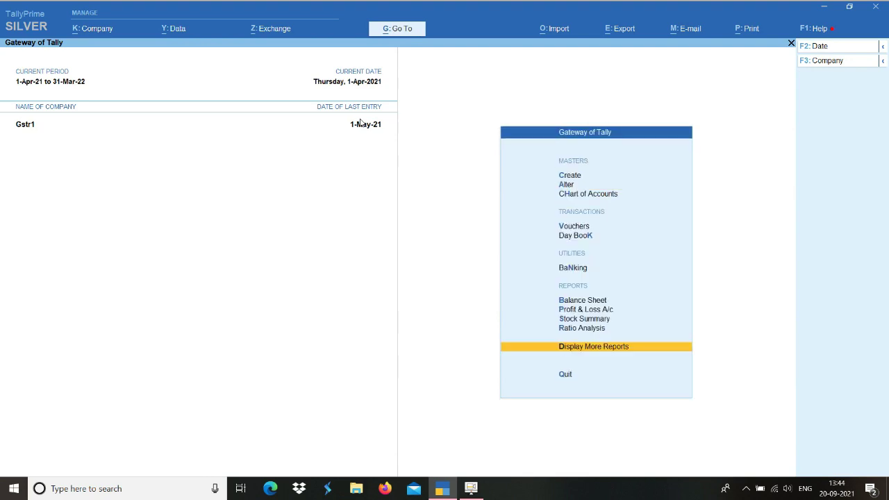
Open the Stock Summary and configure it to show the opening balance, goods inwards and goods outwards besides the closing balance
key("Up")
key("Up")
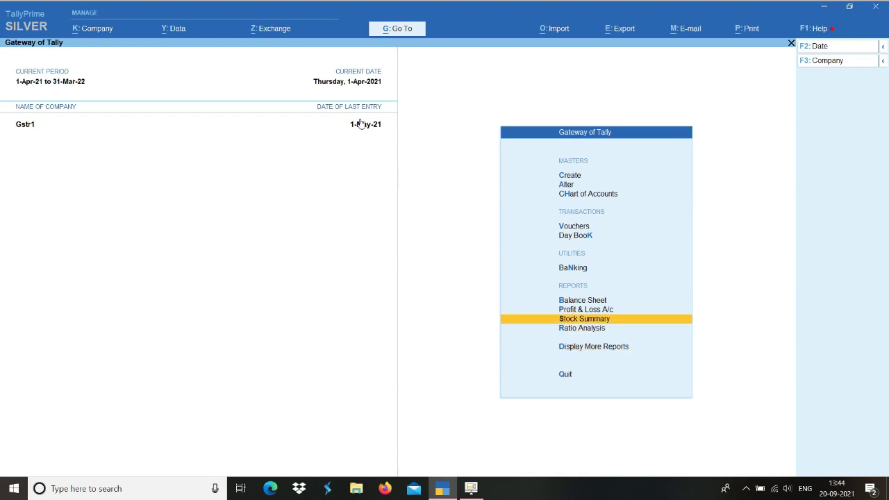
key("Return")
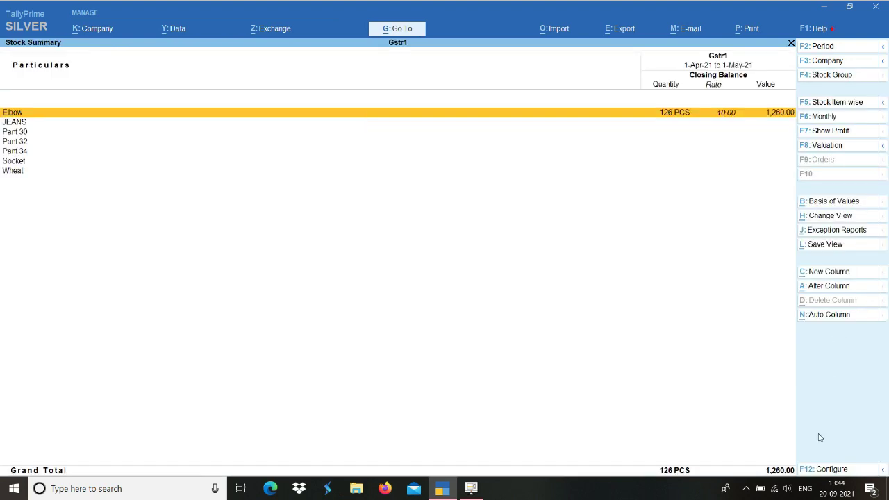
left_click(824, 484)
left_click(470, 329)
left_click(843, 473)
key("Down")
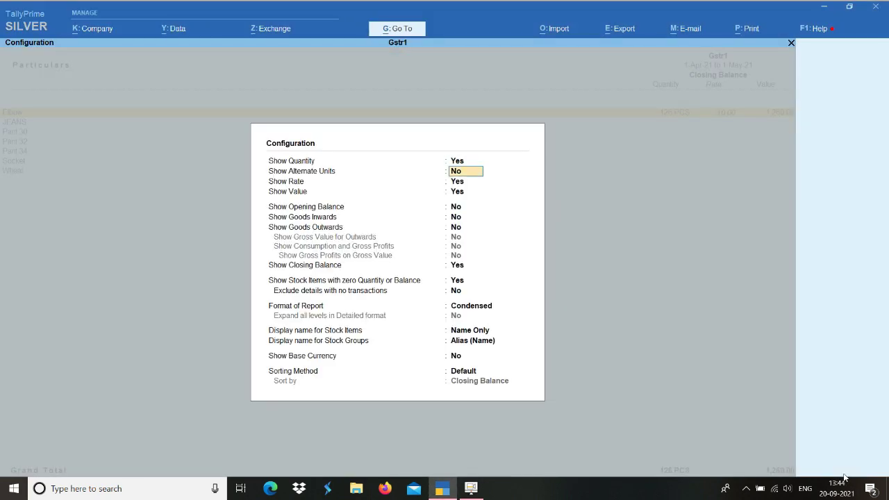
key("Down")
key("Down")
key("Down")
key("y")
key("y")
key("y")
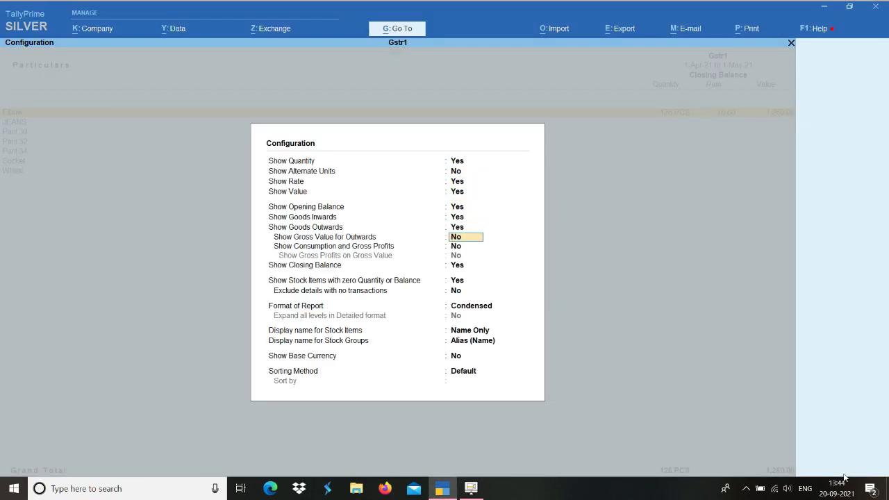
key("Down")
key("Down")
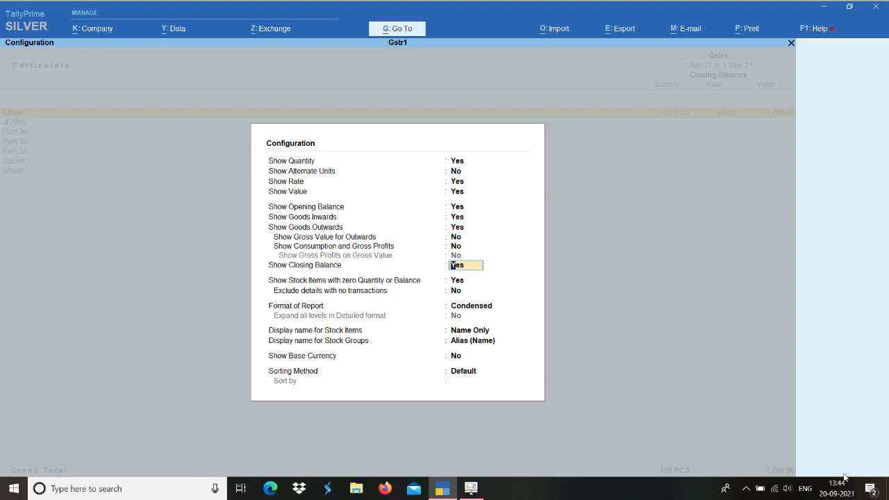
key("ctrl+a")
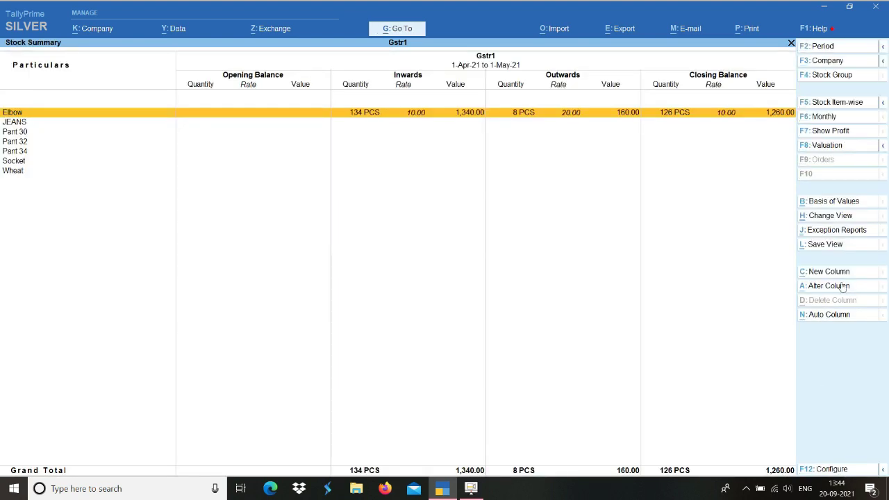
Examine the additional configuration options for saving the Stock Summary view, including which companies it applies to, and leave the report
left_click(841, 246)
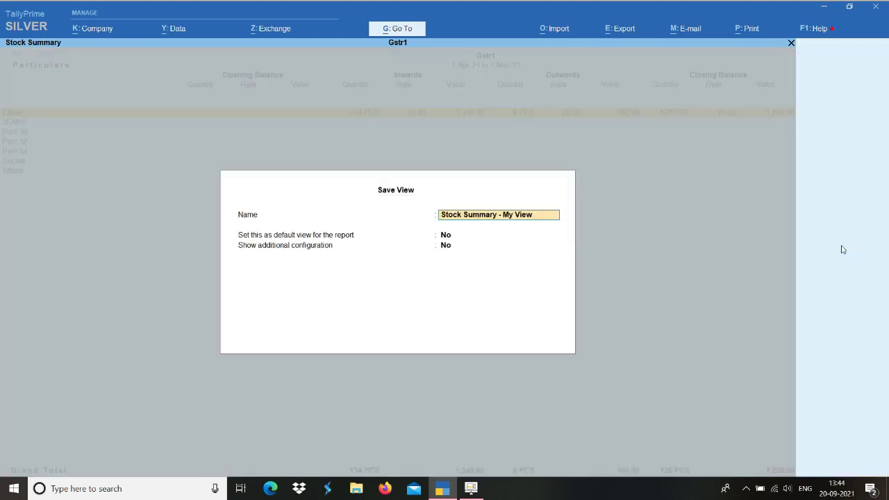
key("Return")
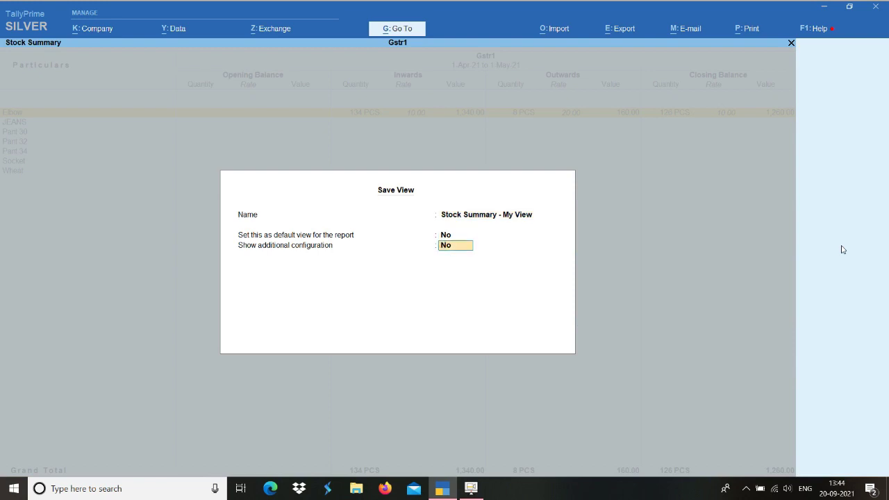
type("y")
key("Return")
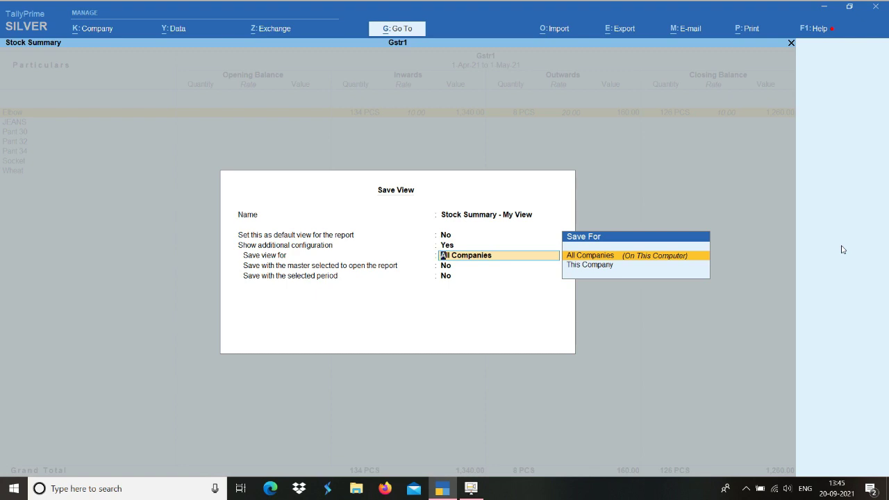
key("Return")
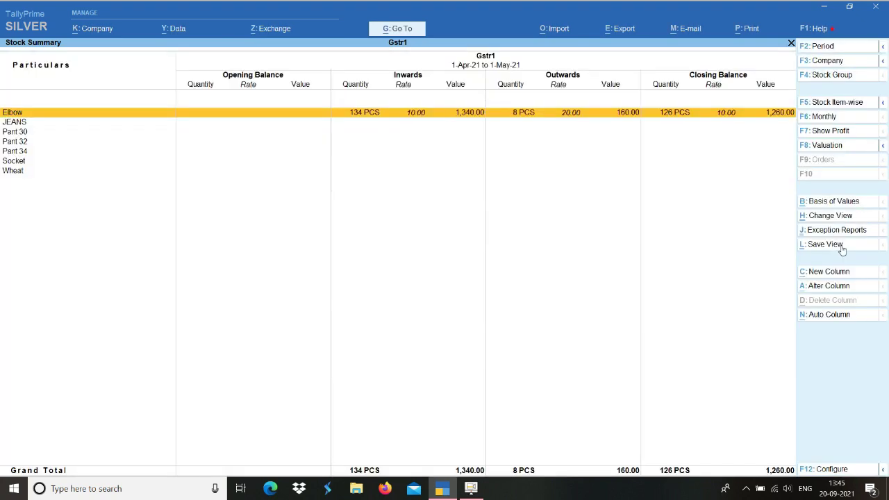
key("Escape")
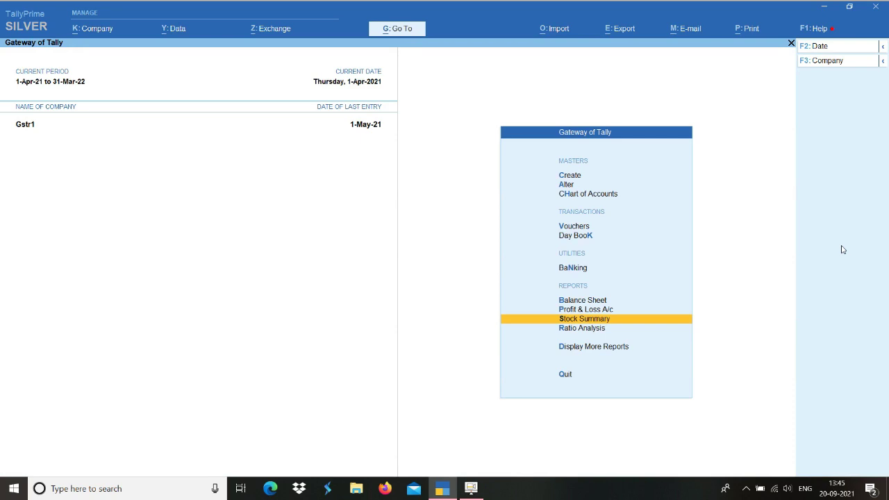
Open the HMM ENTERPRISES ledger for alteration
key("a")
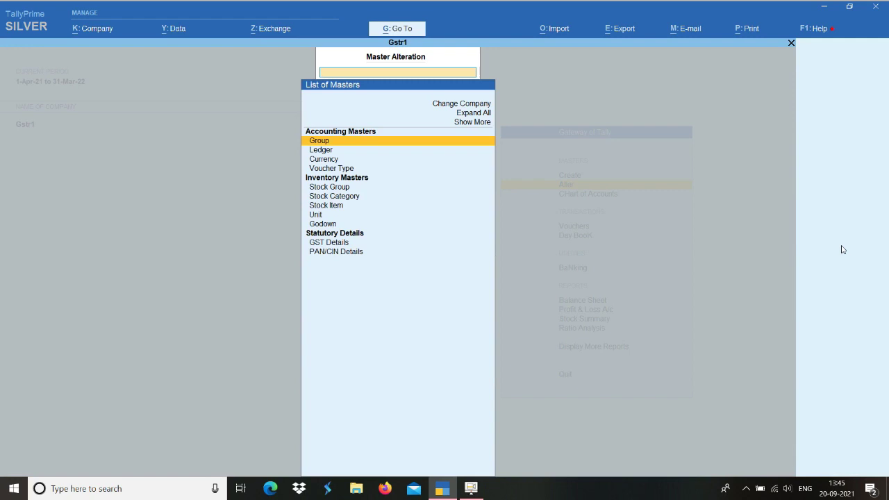
key("Down")
key("Return")
key("Down")
key("Down")
key("Down")
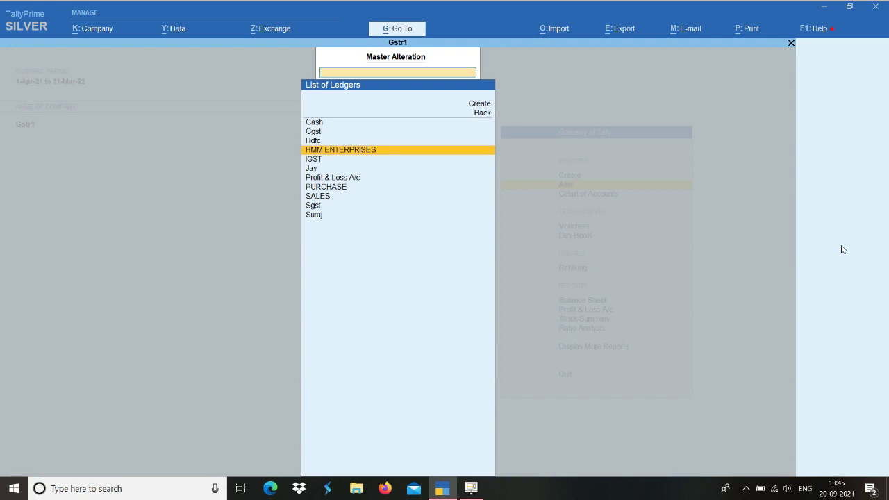
key("Return")
key("Return")
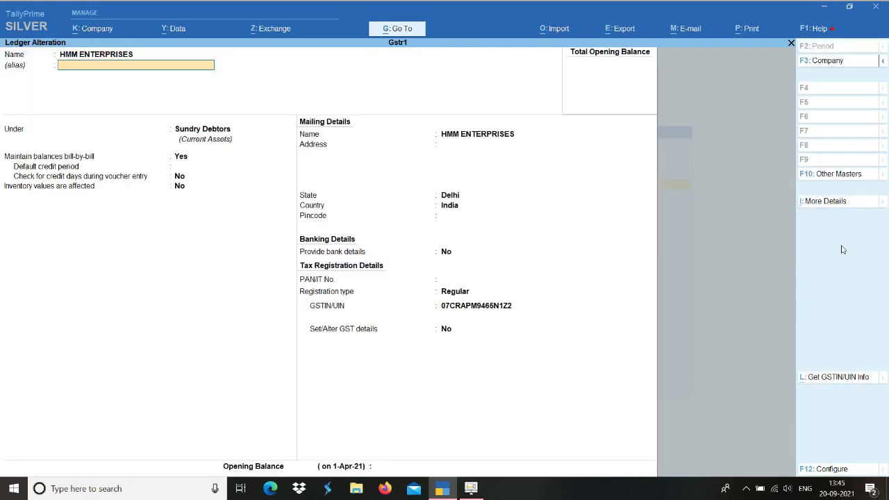
Try to get the party details for the ledger's GSTIN/UIN, and leave the ledger alteration
key("Return")
key("Return")
key("Return")
key("Return")
key("Return")
key("Return")
key("Return")
key("Return")
key("Return")
key("Return")
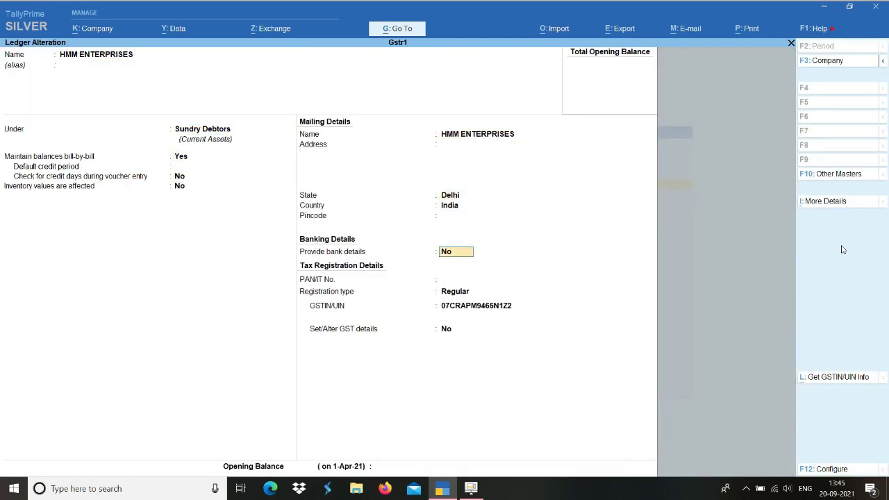
key("Return")
key("Return")
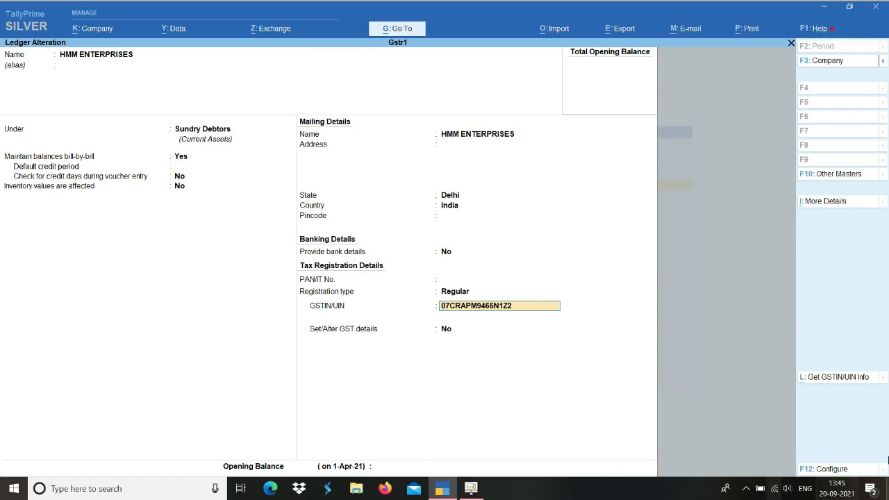
left_click(857, 382)
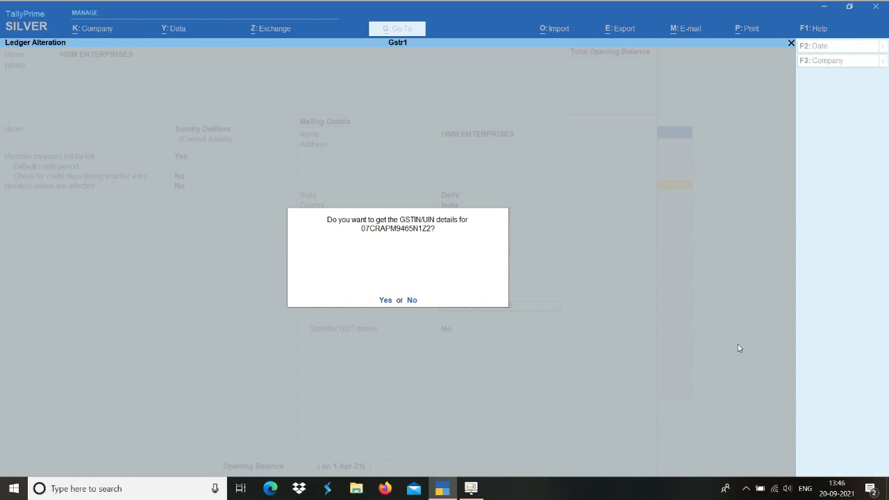
key("Return")
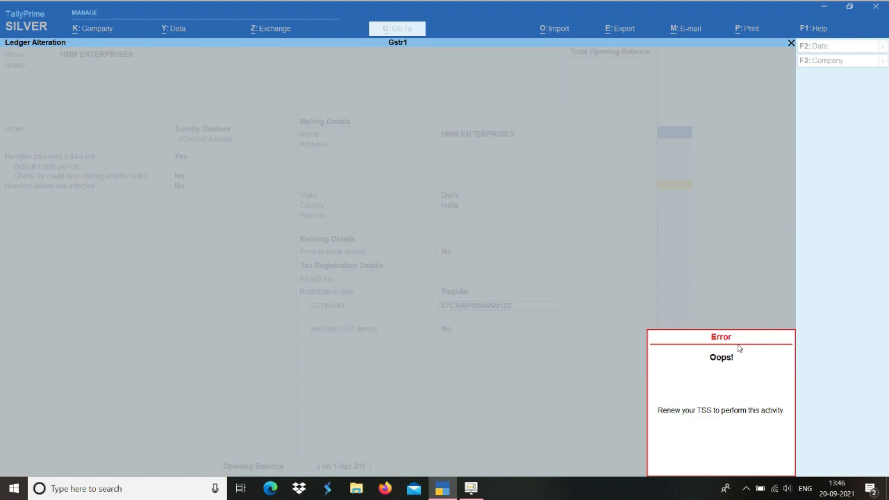
left_click(739, 348)
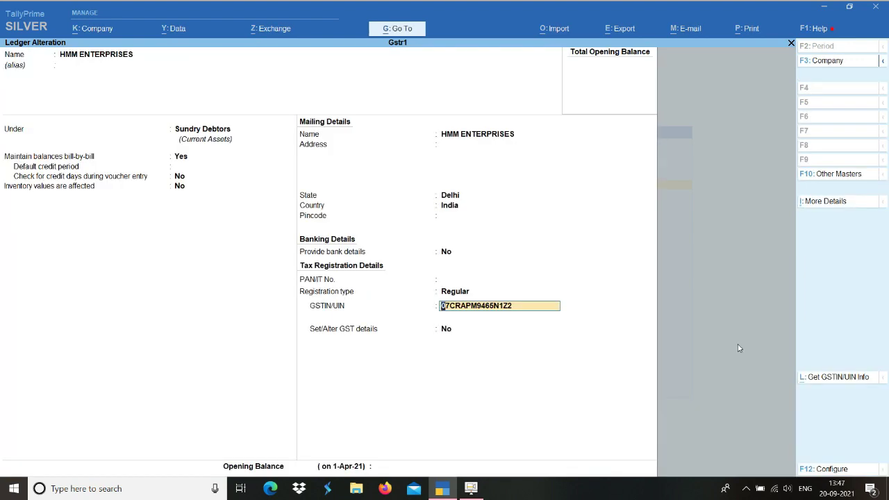
key("BackSpace")
key("ctrl+a")
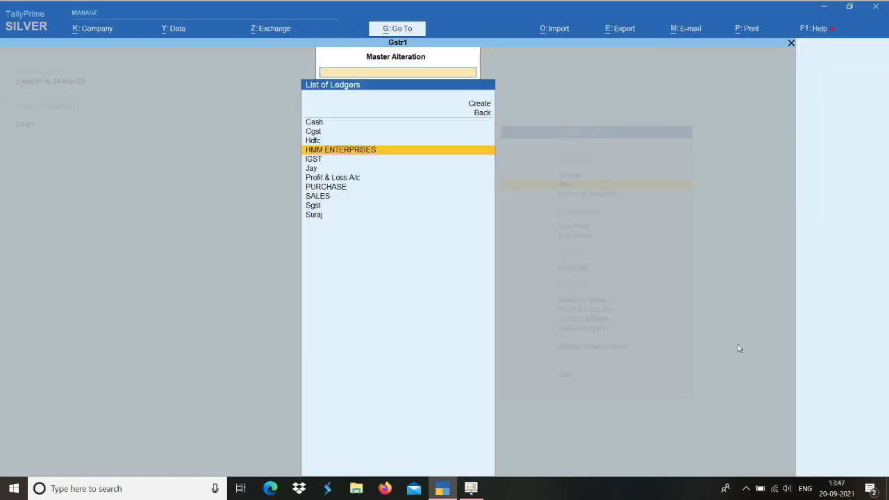